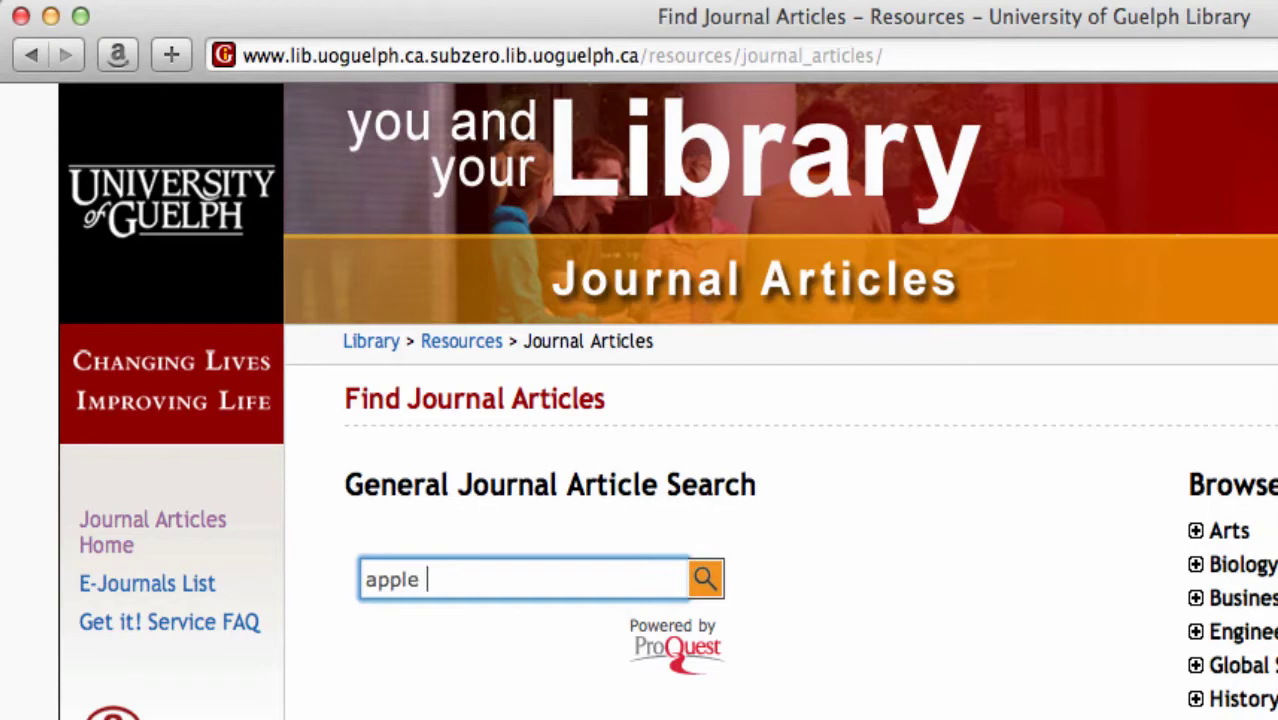
Step: Run a general journal article search for "apple thinning"
text(thinning)
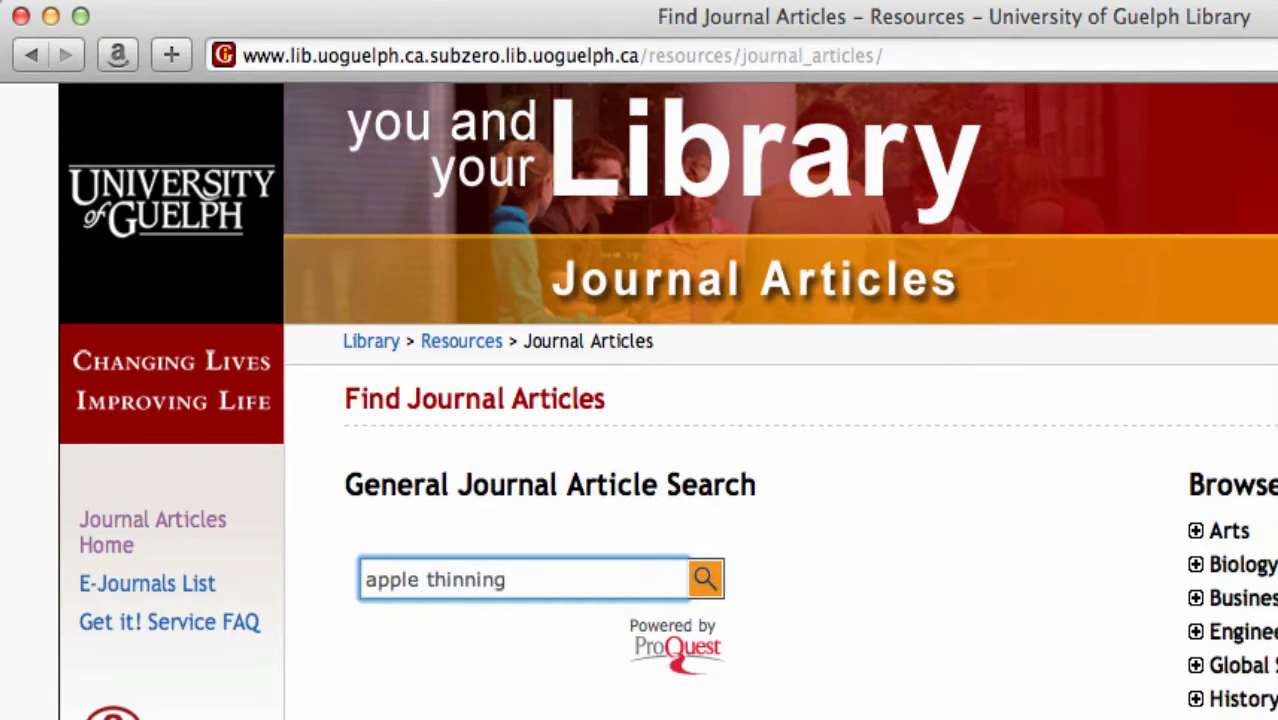
key(Return)
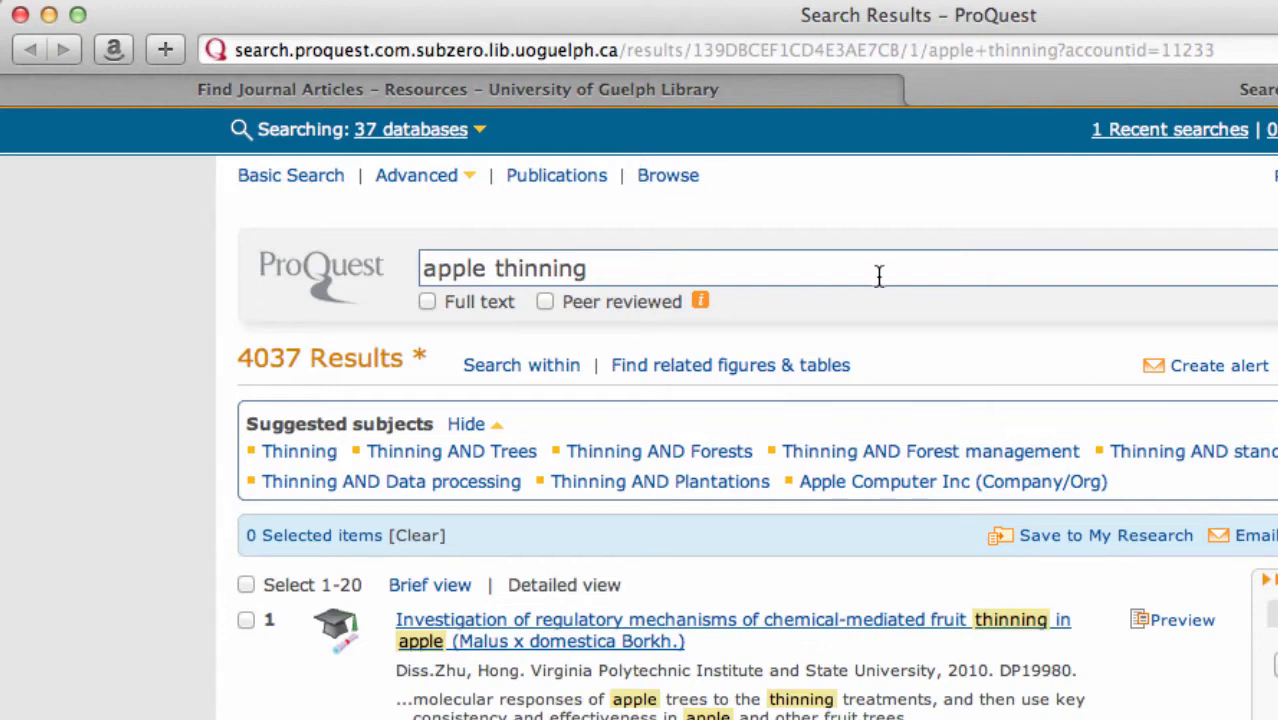
Step: Examine the suggested subjects and the options for sorting and narrowing the apple thinning results
scroll(878, 266, down, 1)
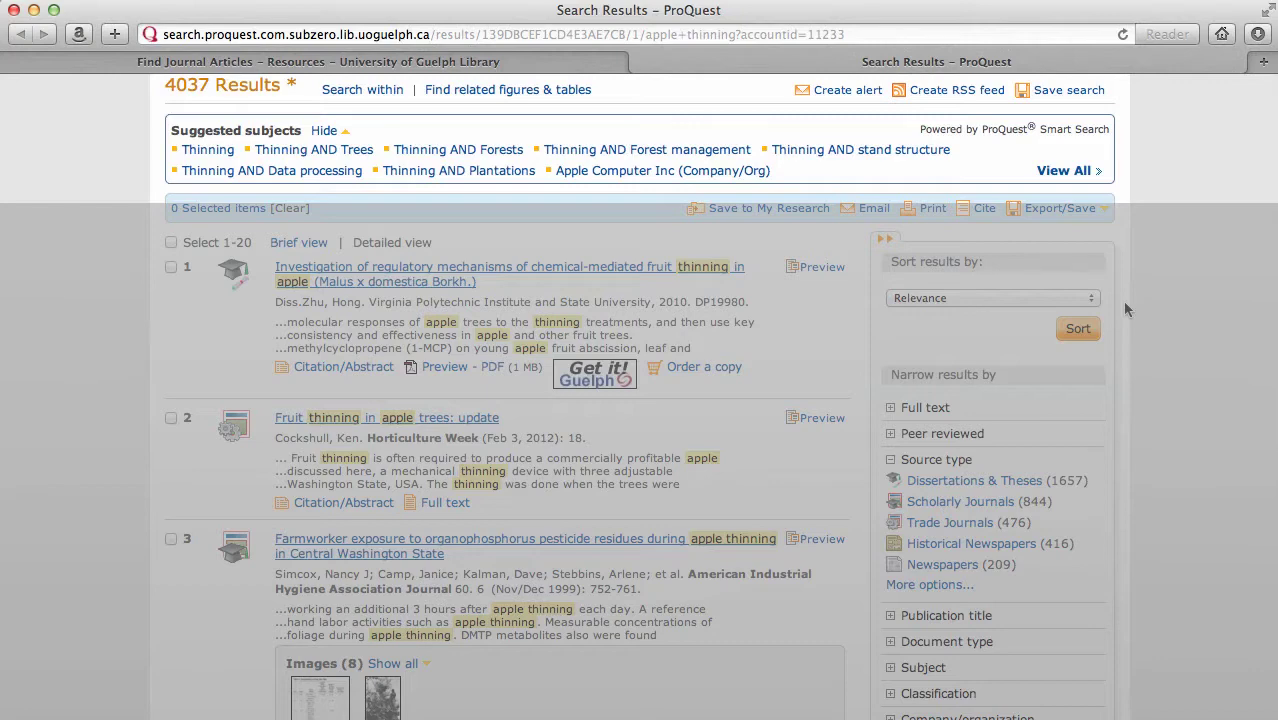
scroll(1124, 310, down, 1)
scroll(1124, 310, down, 3)
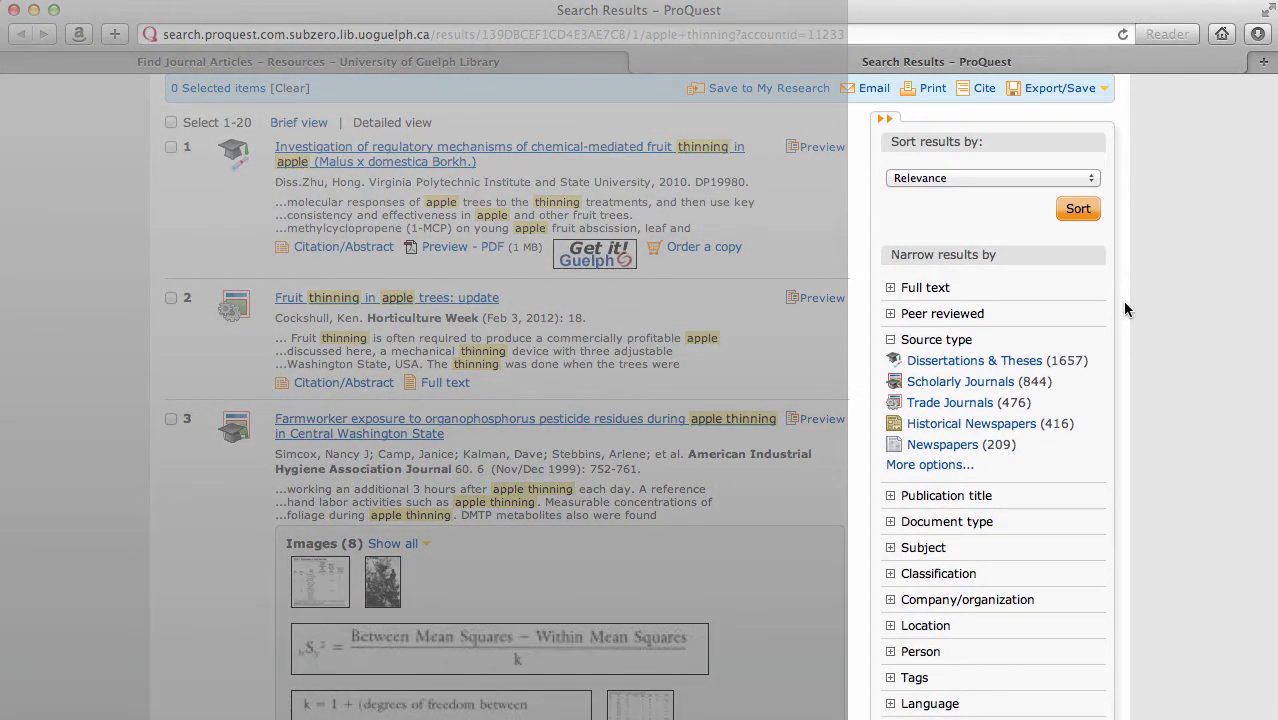
scroll(1124, 309, down, 3)
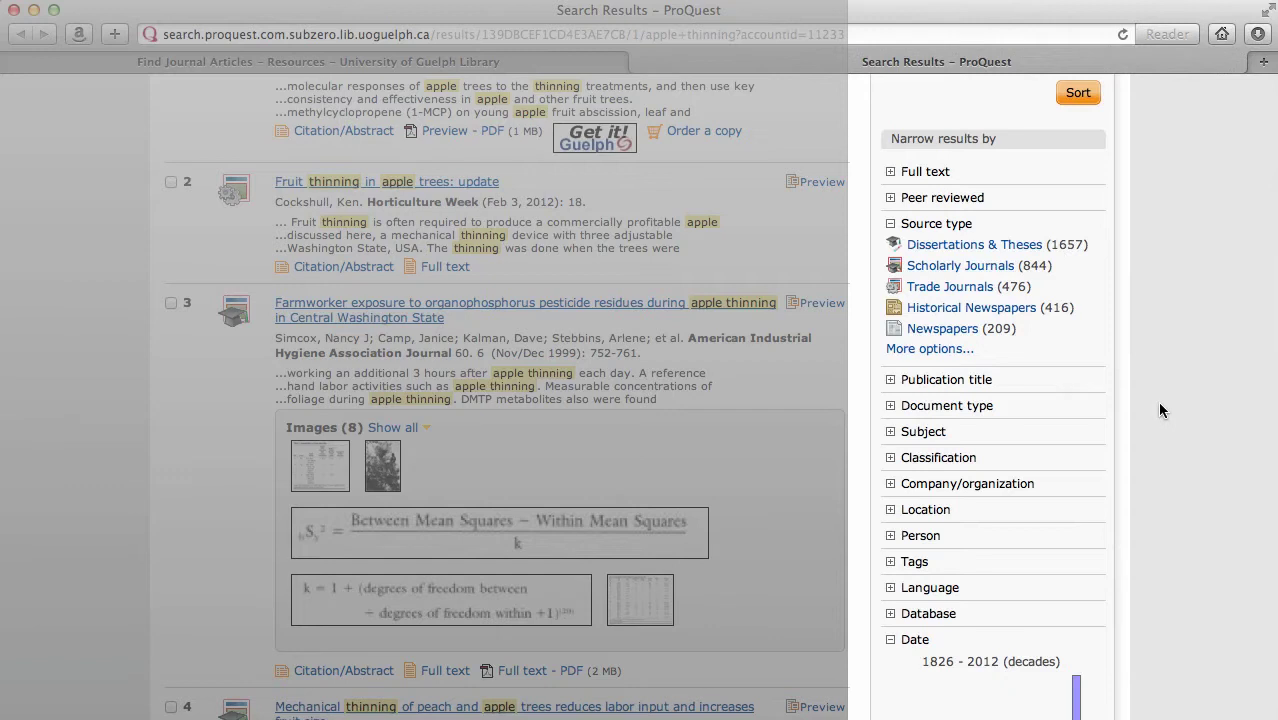
scroll(1160, 410, up, 4)
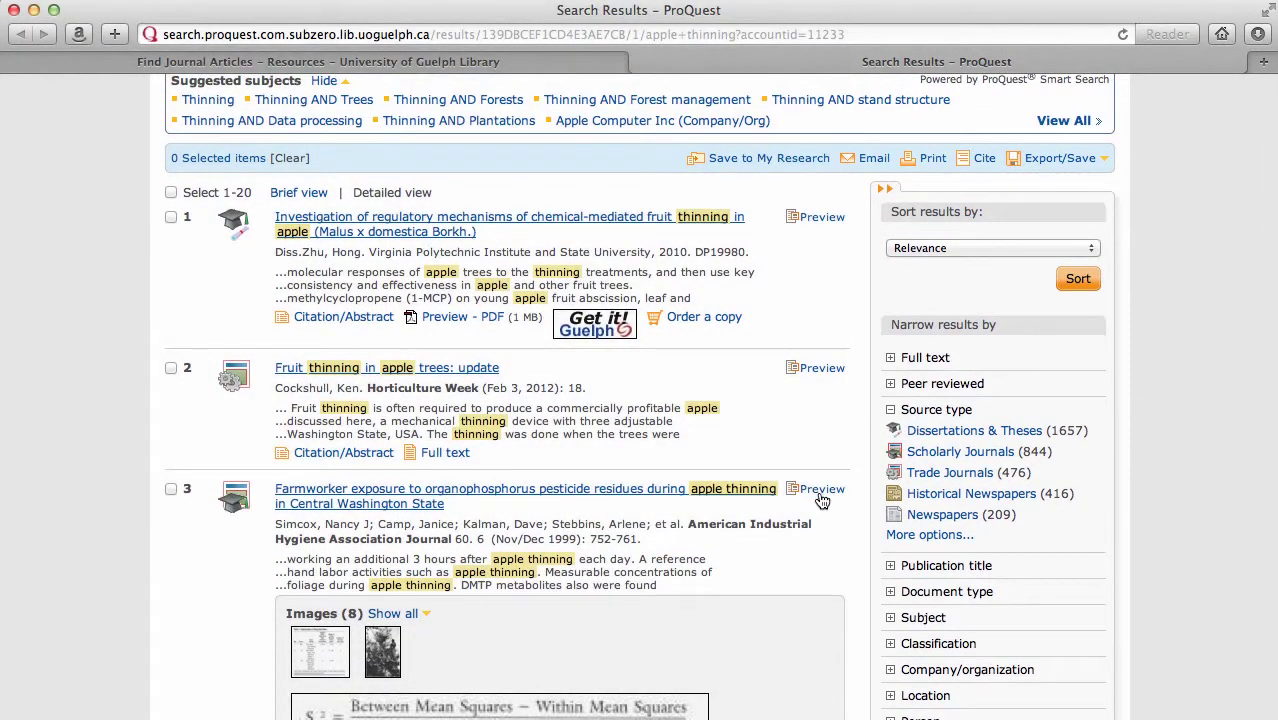
Step: Preview the abstract of the third result, on farmworker pesticide exposure, and review the following results and the date filter
mouse_move(815, 490)
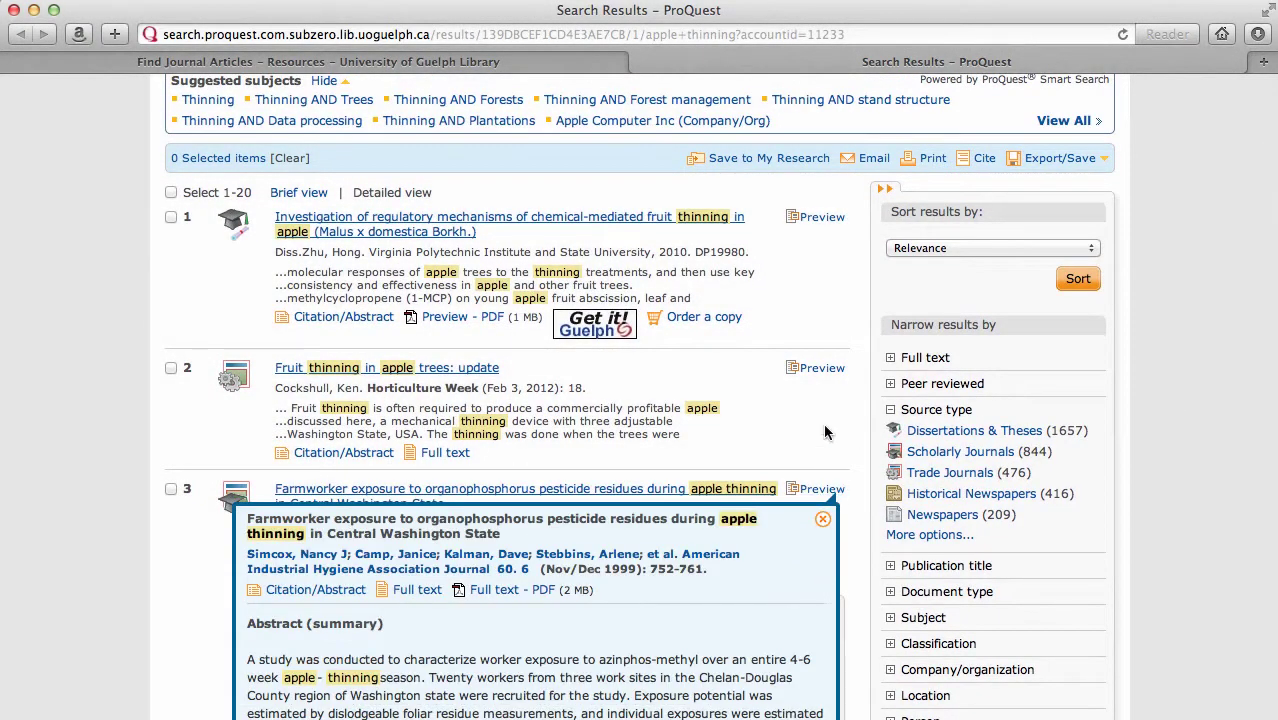
scroll(845, 430, down, 1)
scroll(845, 430, down, 4)
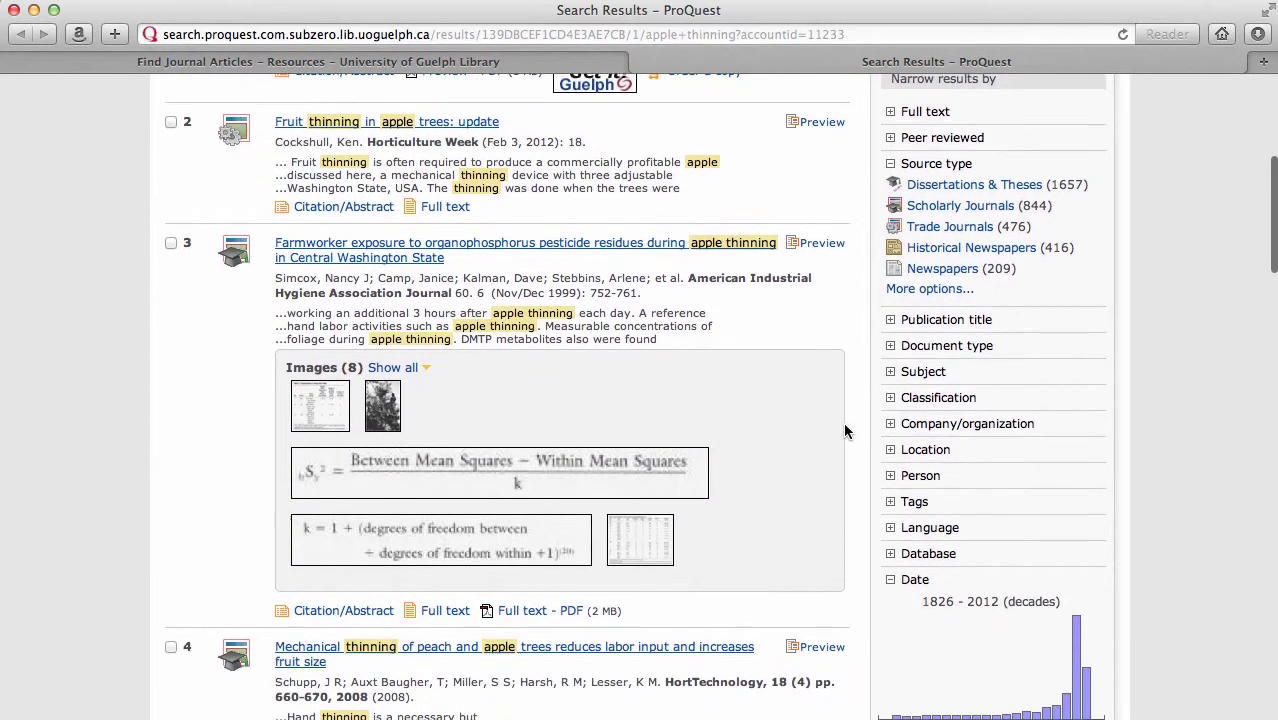
scroll(872, 508, down, 2)
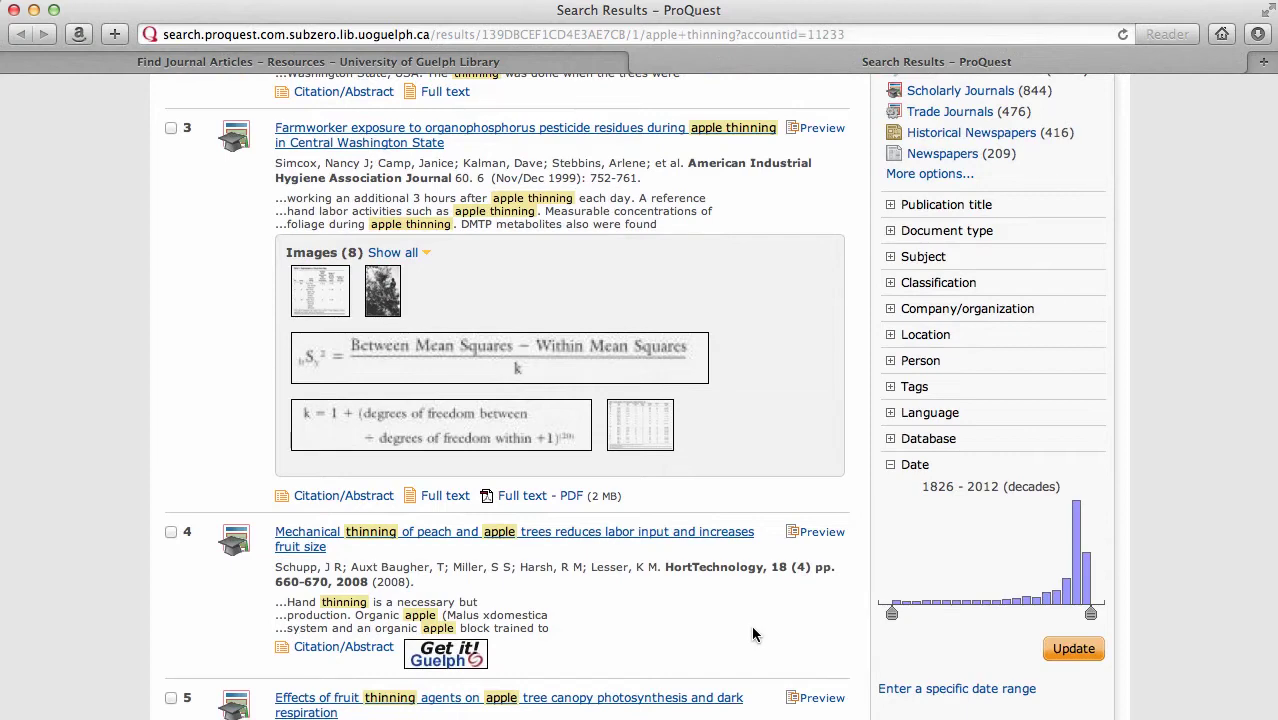
scroll(753, 634, down, 4)
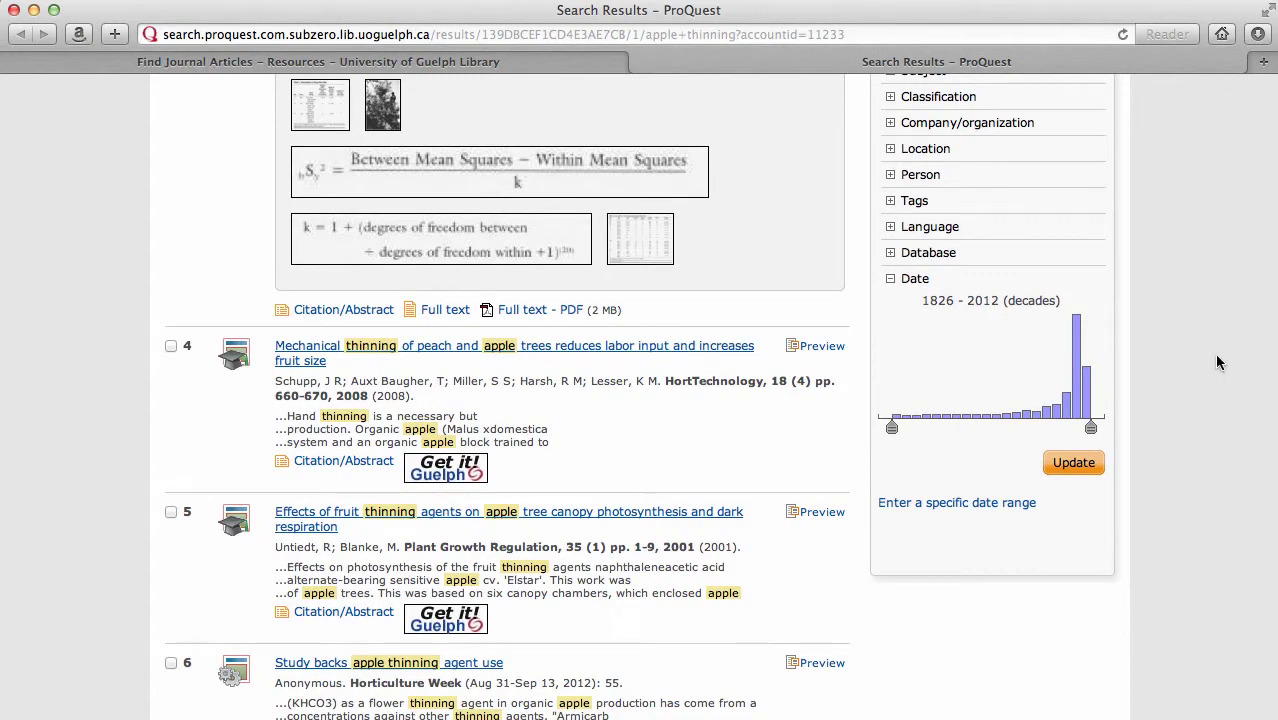
Step: Limit the apple thinning search results to peer-reviewed articles
scroll(1218, 362, up, 13)
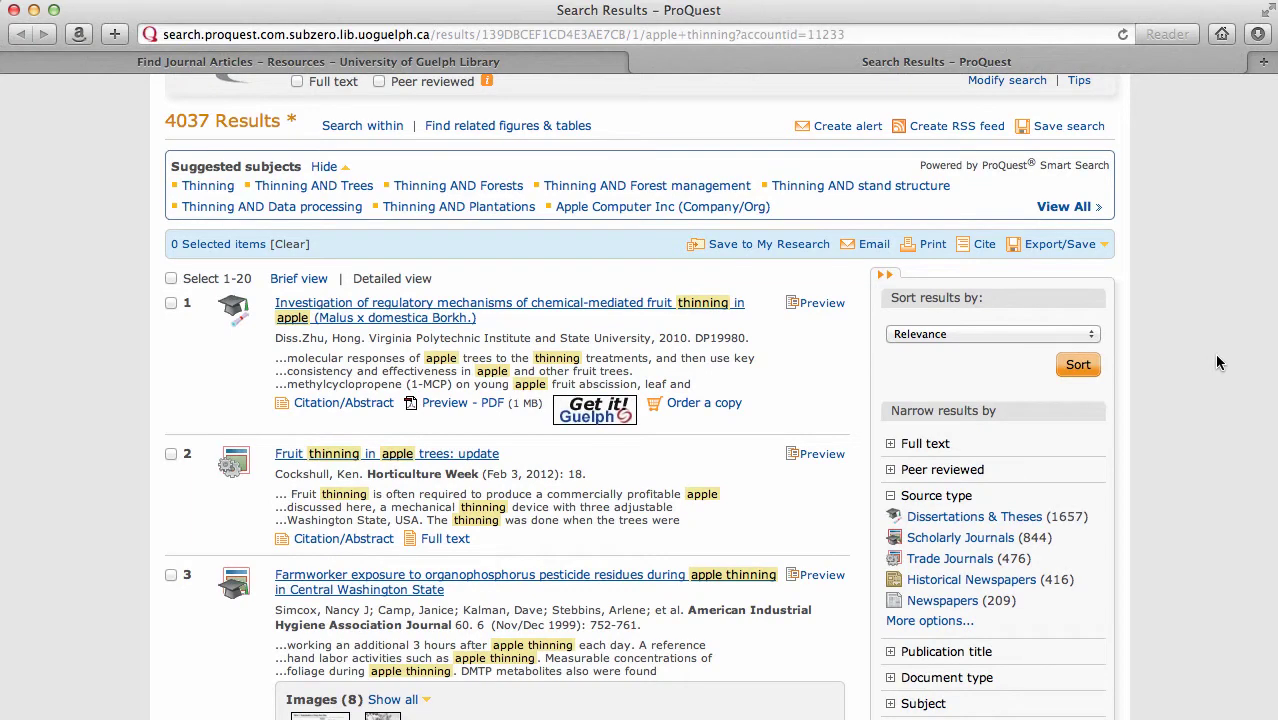
scroll(1218, 362, up, 2)
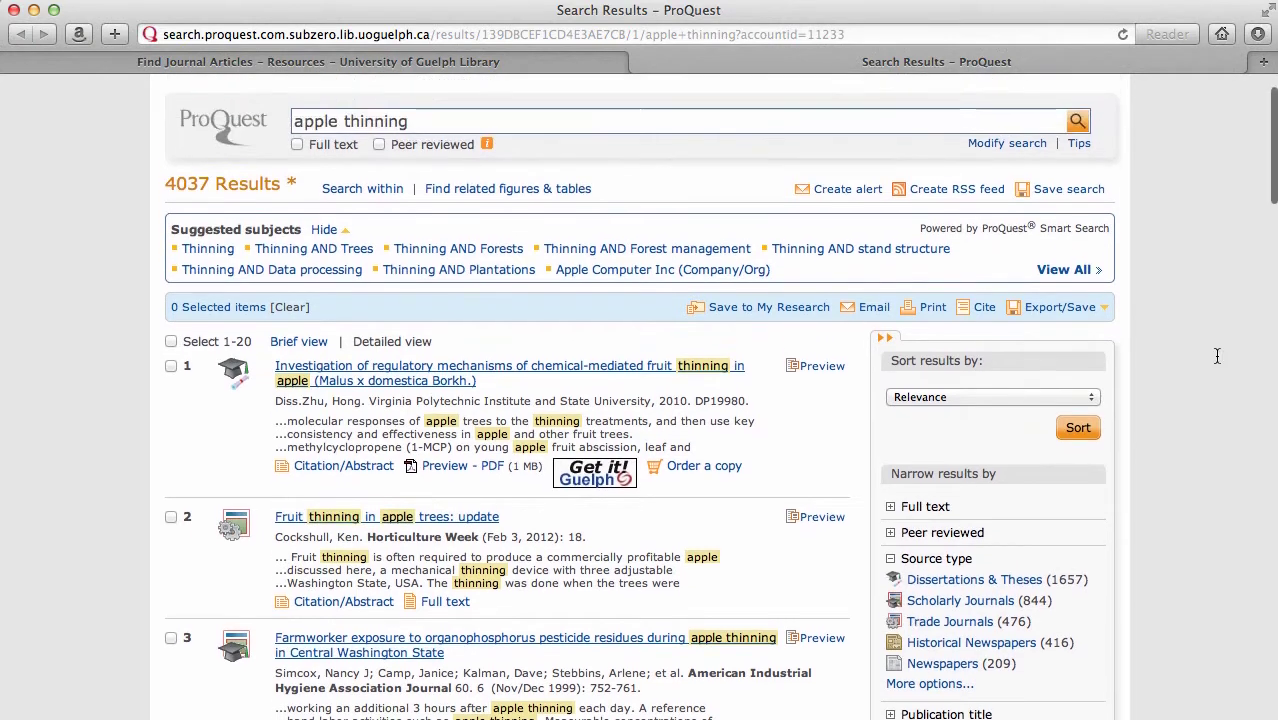
scroll(1218, 362, up, 1)
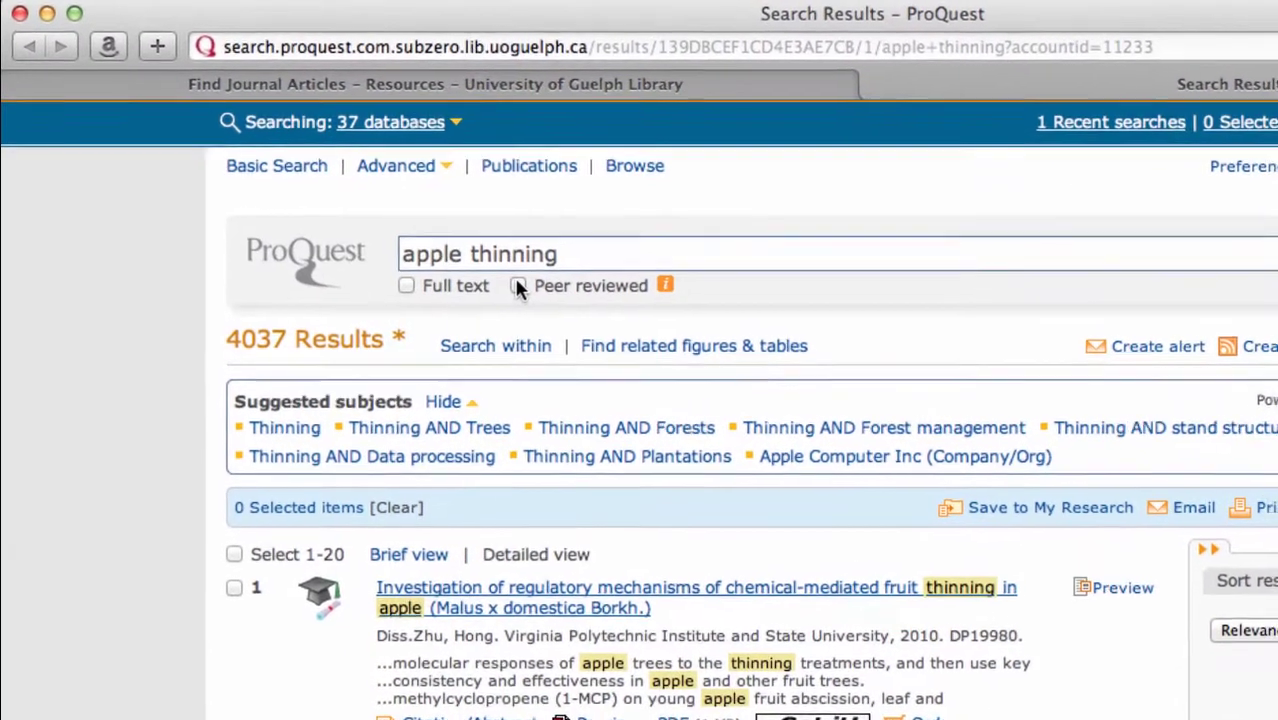
click(483, 268)
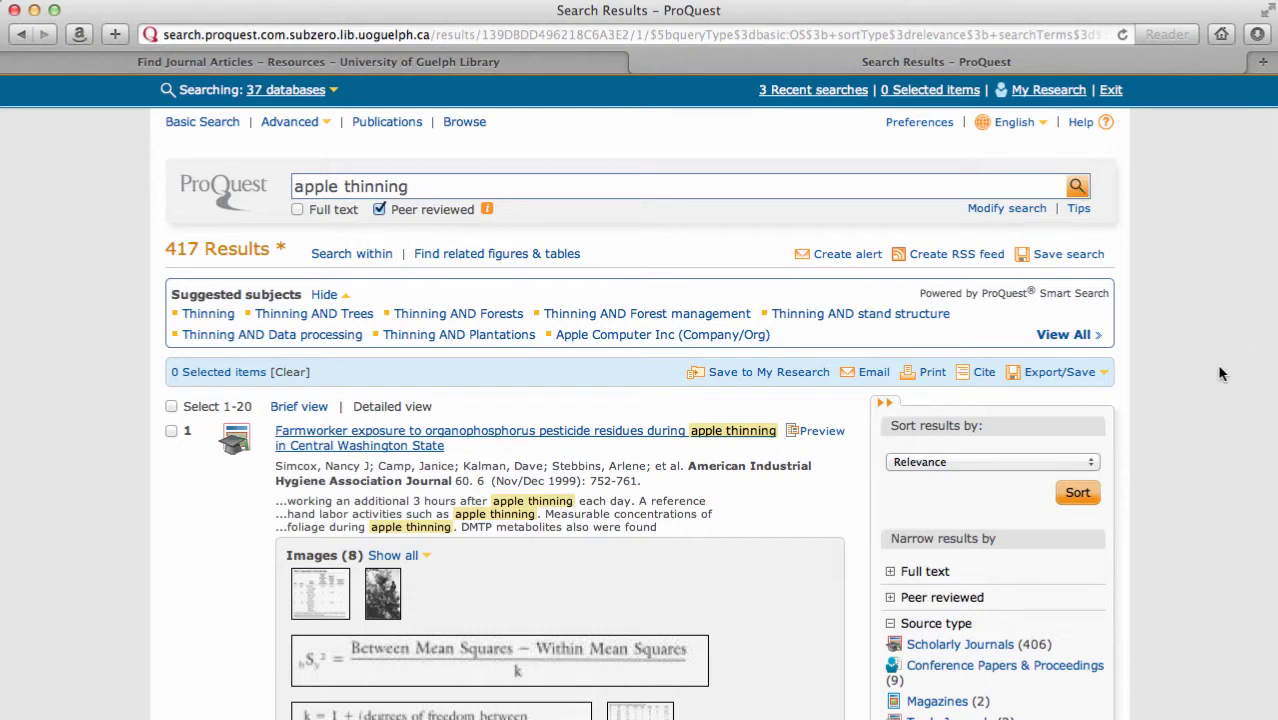
Step: Browse the peer-reviewed results and open the record on fruit bio-thinning by Plant Growth Promoting Bacteria
scroll(1218, 373, down, 5)
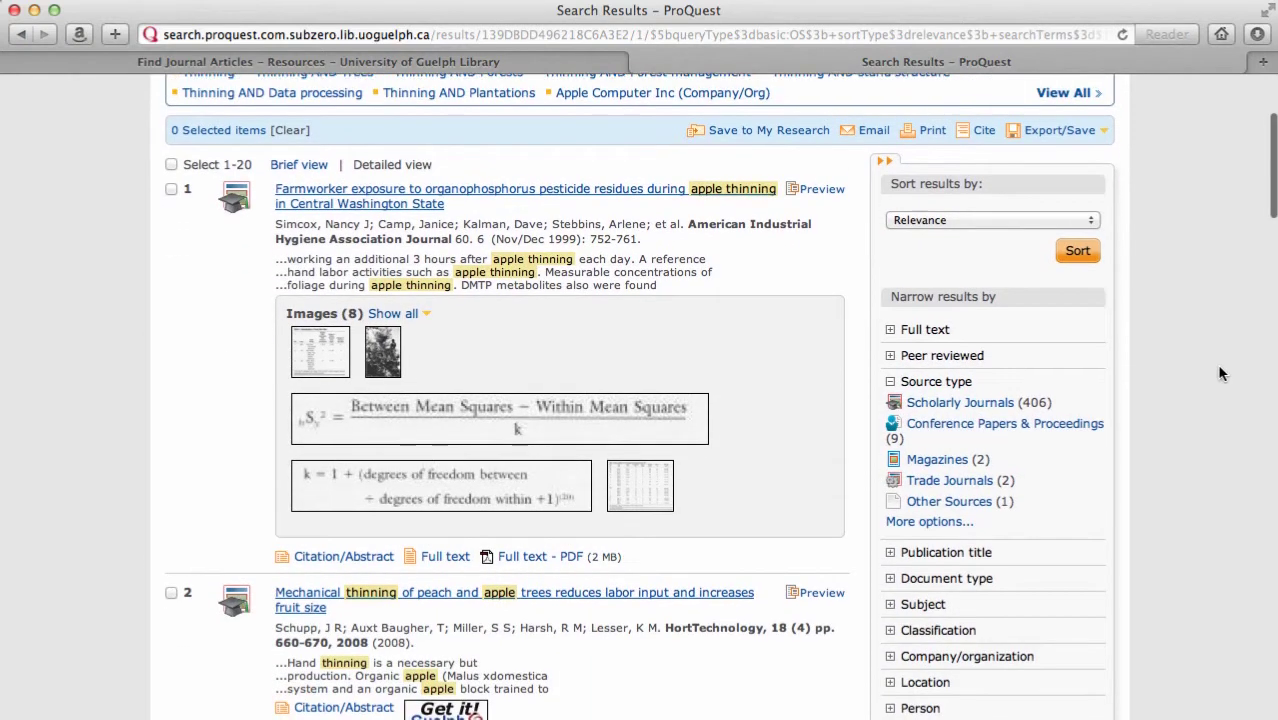
scroll(1219, 373, down, 4)
scroll(1218, 373, down, 3)
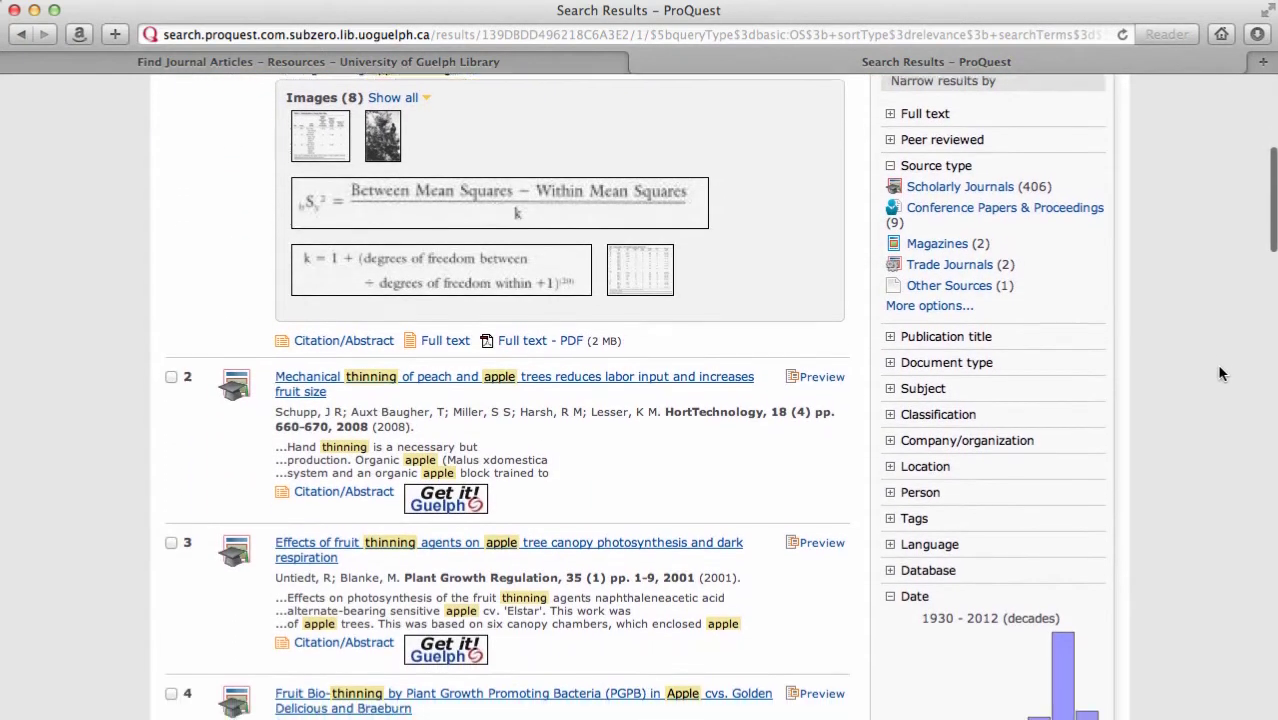
scroll(1219, 373, down, 4)
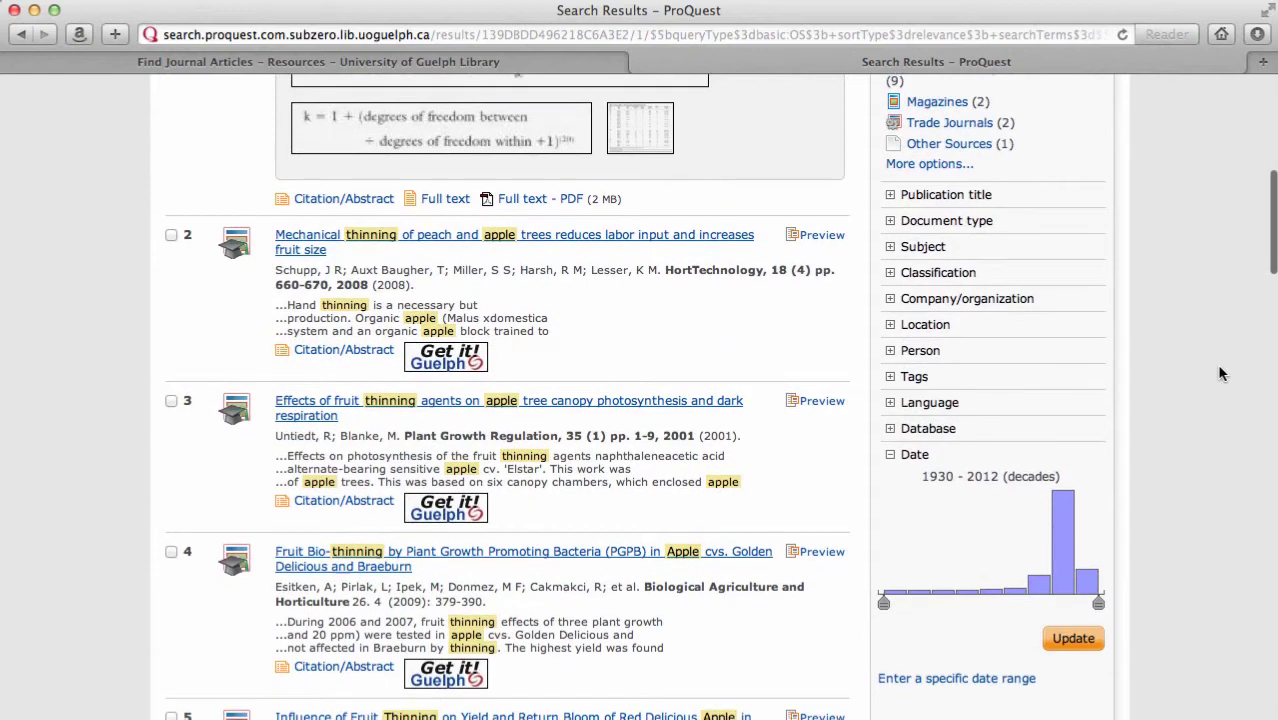
scroll(1219, 373, down, 4)
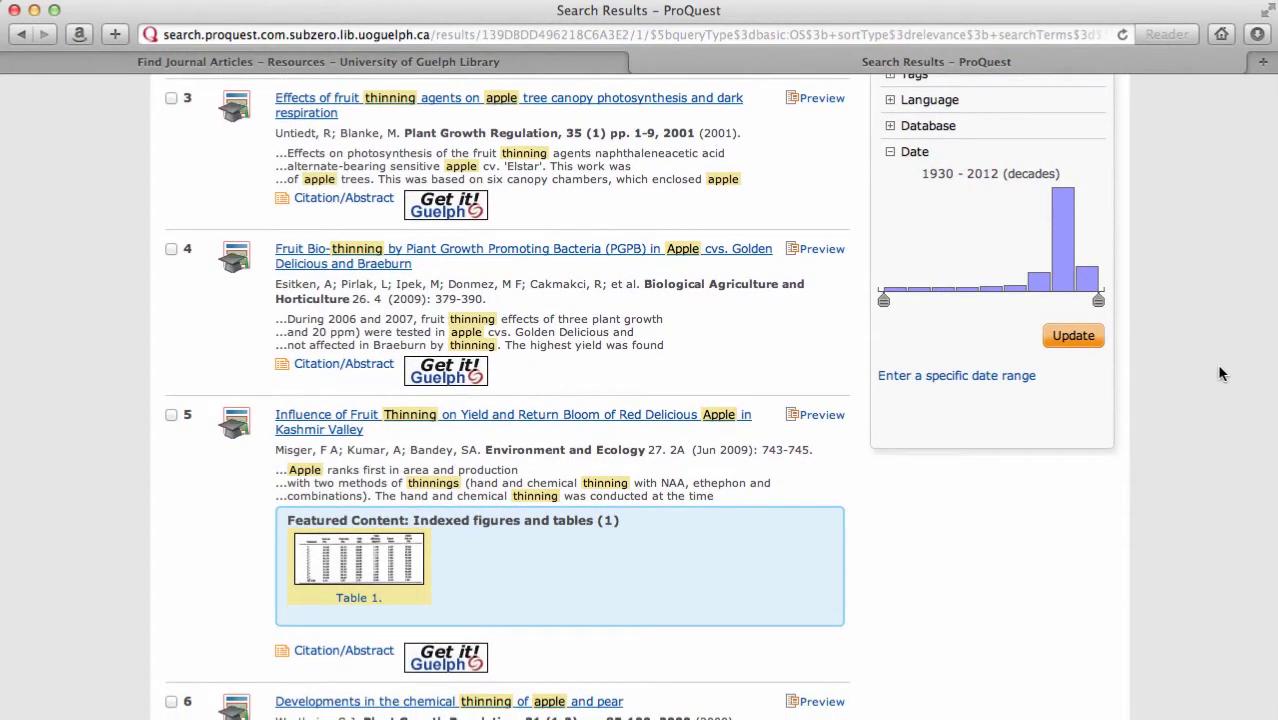
click(527, 255)
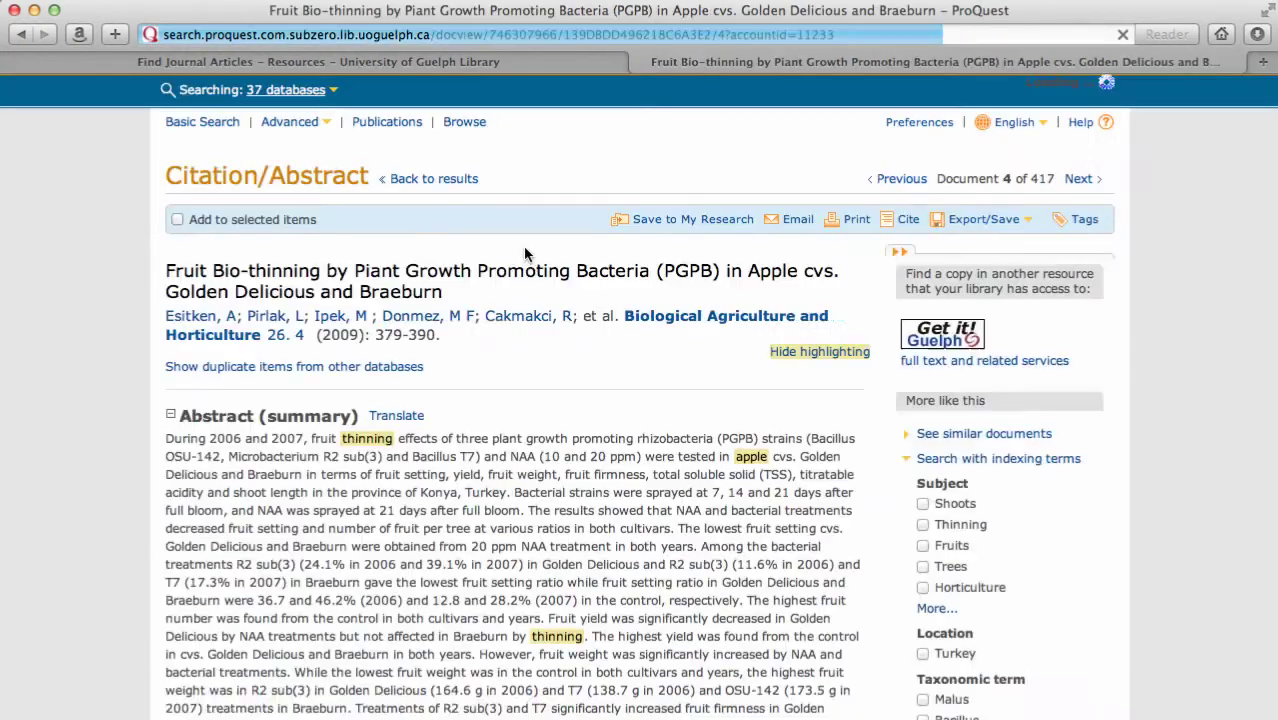
Step: Review the article's abstract and indexing details, and return to the peer-reviewed search results
scroll(611, 521, down, 5)
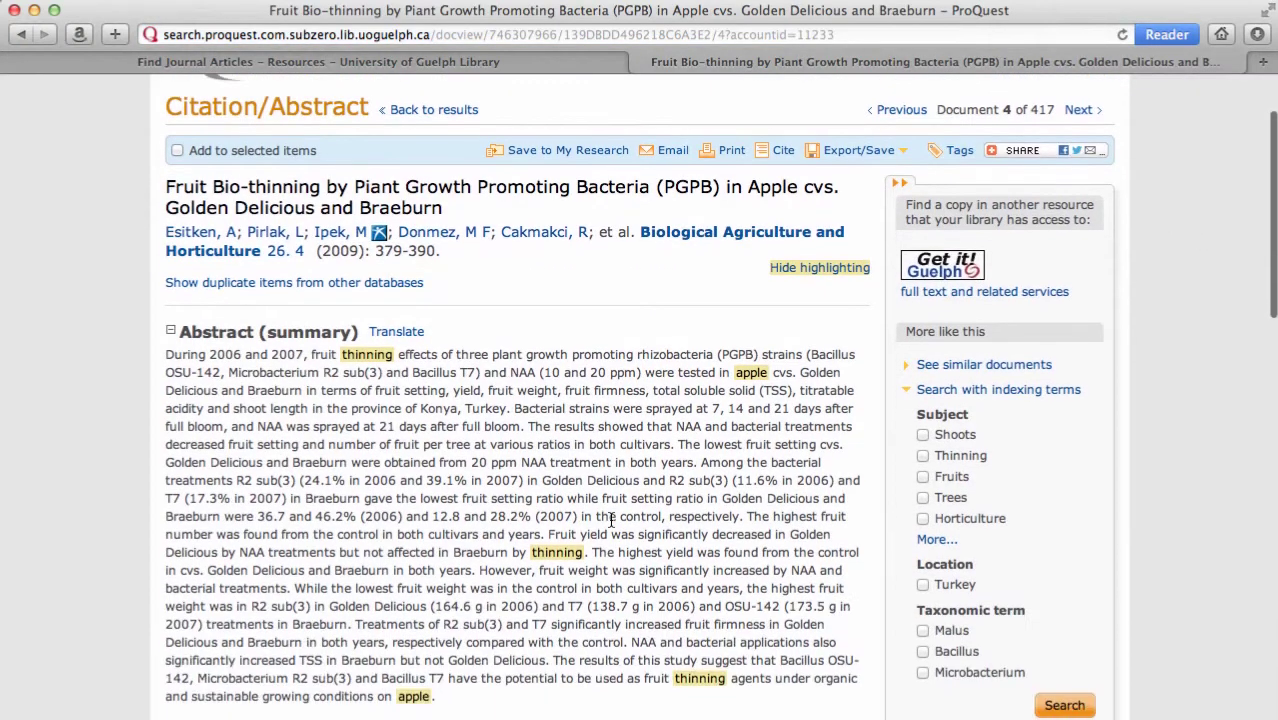
scroll(611, 526, down, 6)
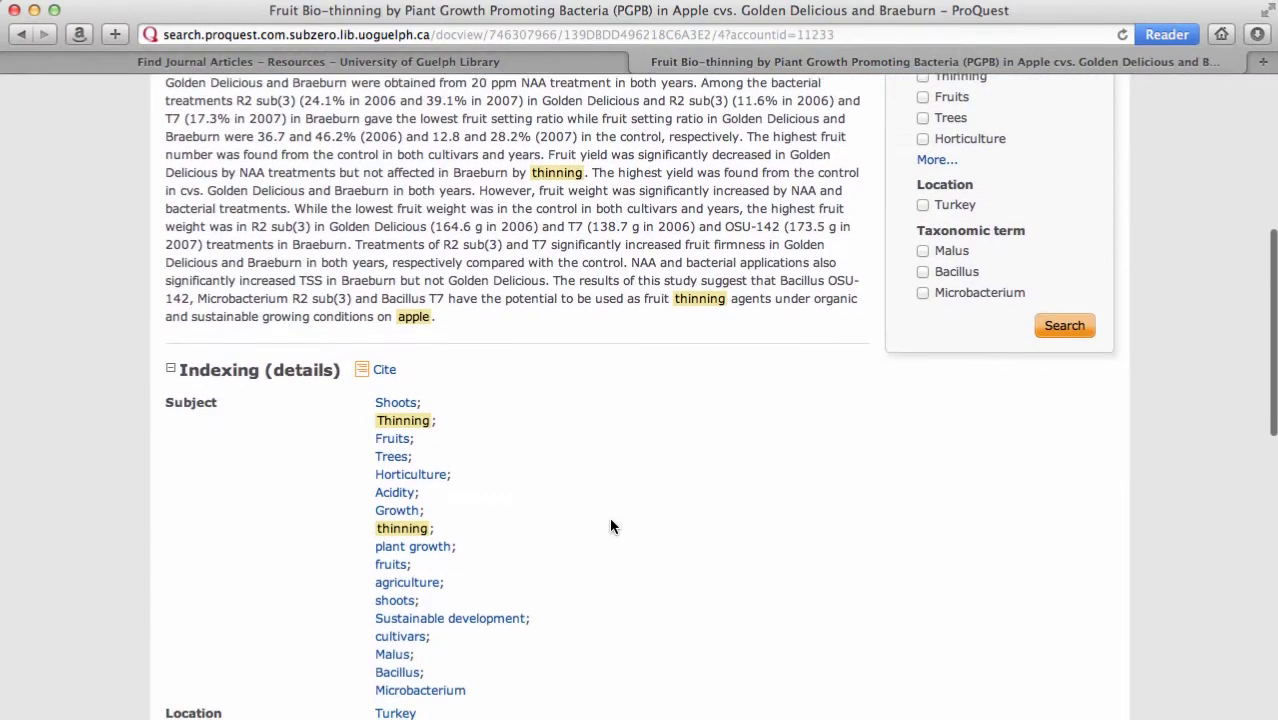
scroll(611, 526, down, 5)
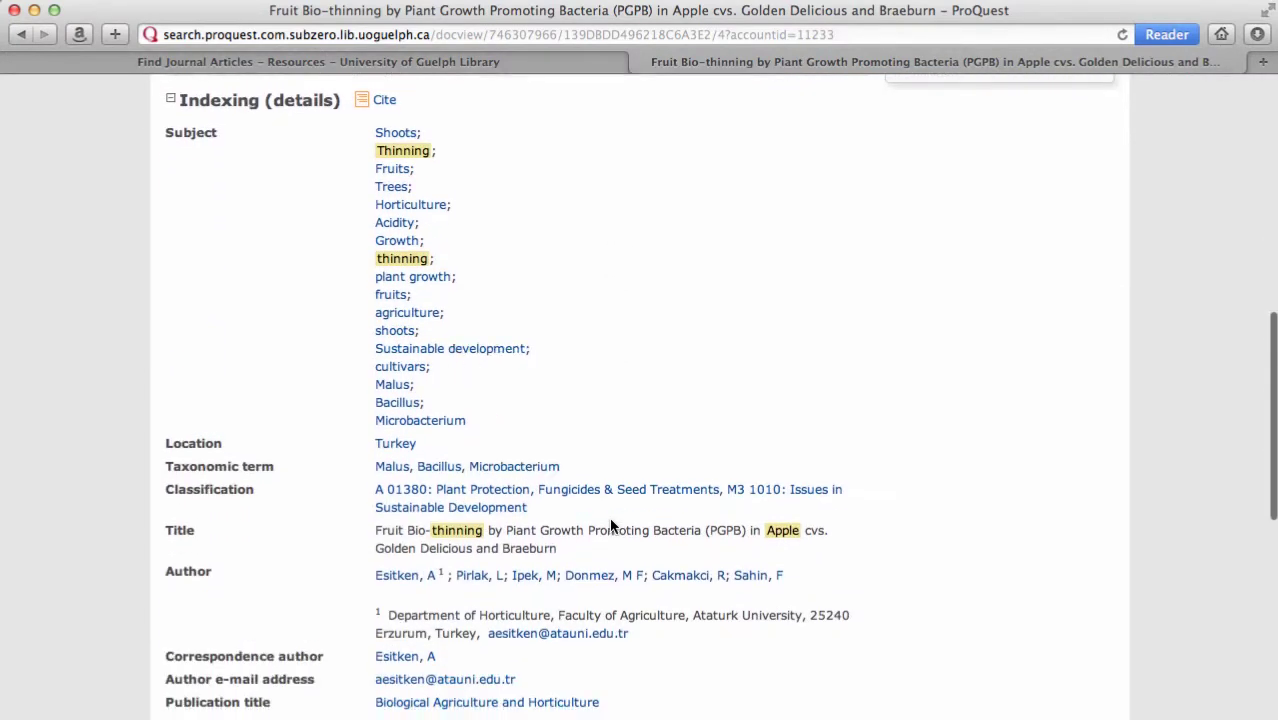
scroll(611, 526, up, 13)
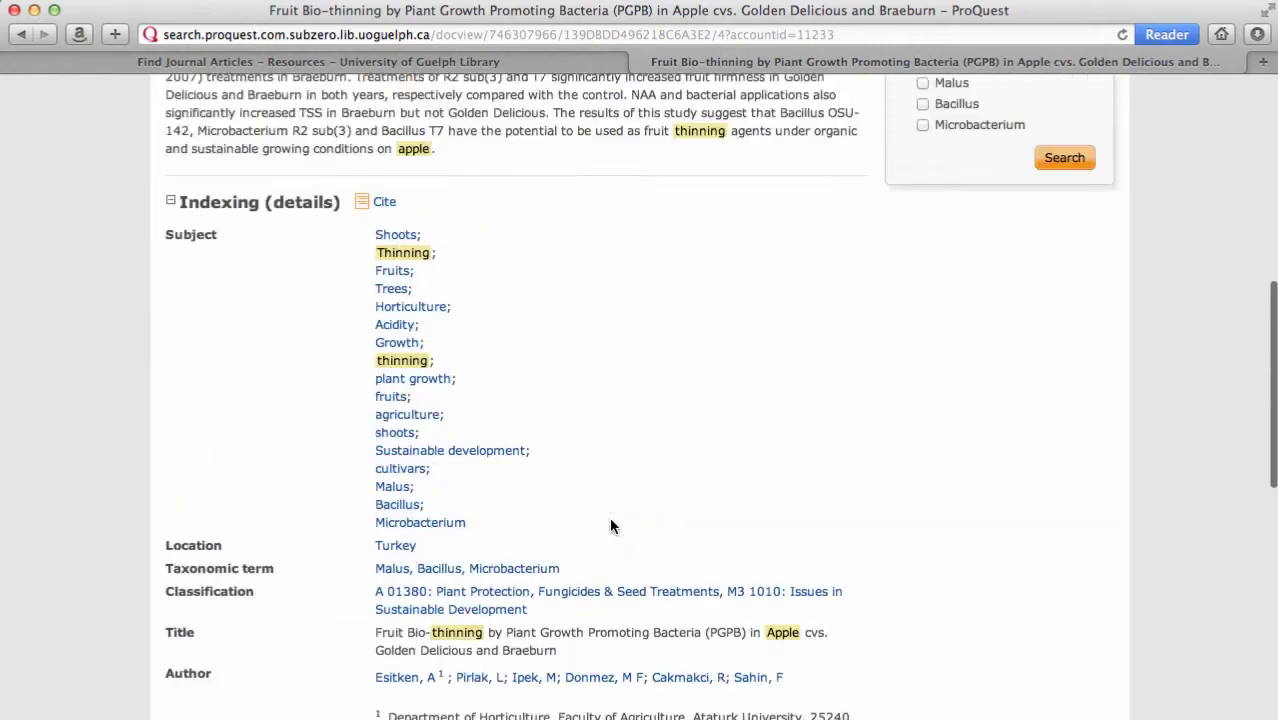
scroll(611, 520, up, 1)
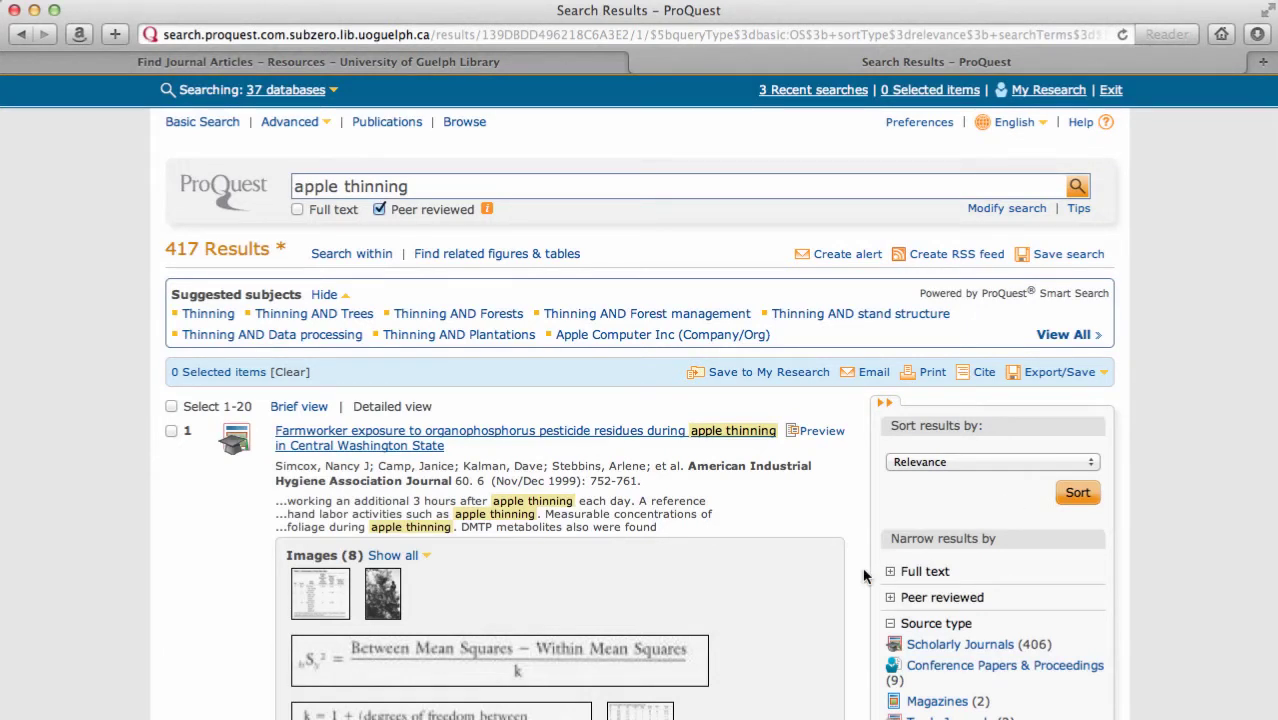
Step: Open the Get it! options for "Developments in the chemical thinning of apple and pear" and request its full text from Scholars Portal
scroll(850, 579, down, 5)
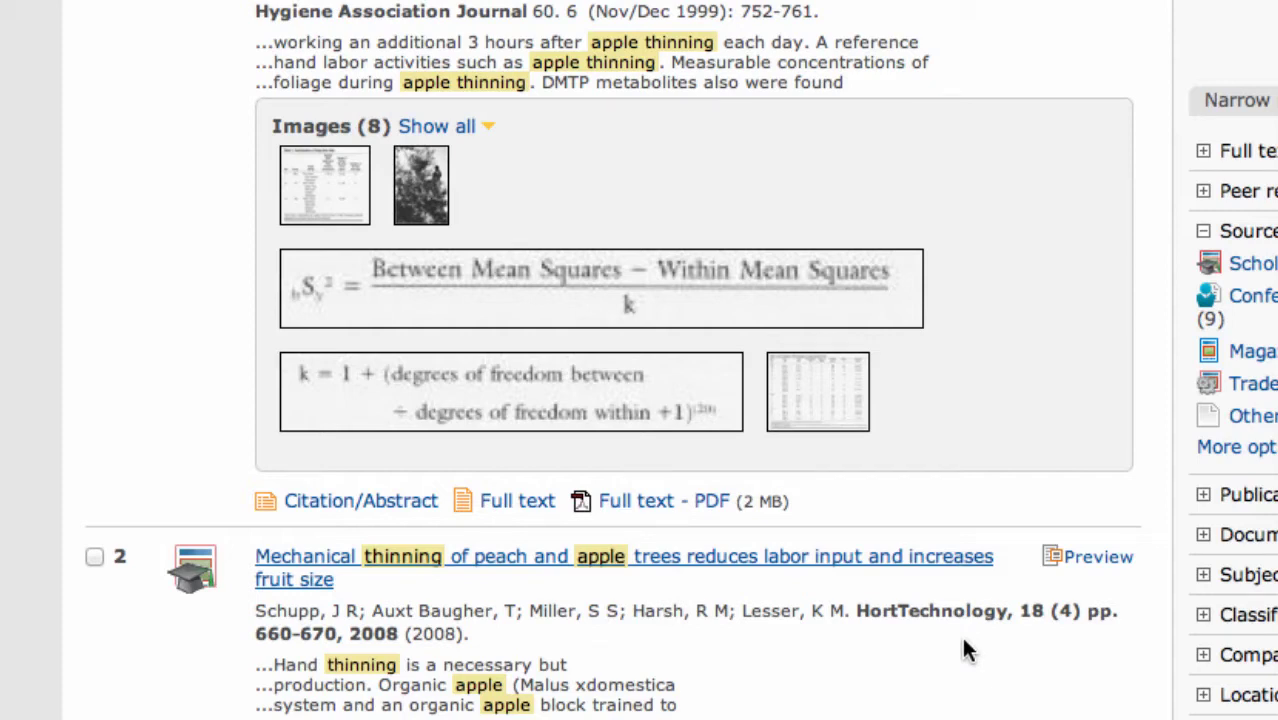
scroll(965, 650, down, 10)
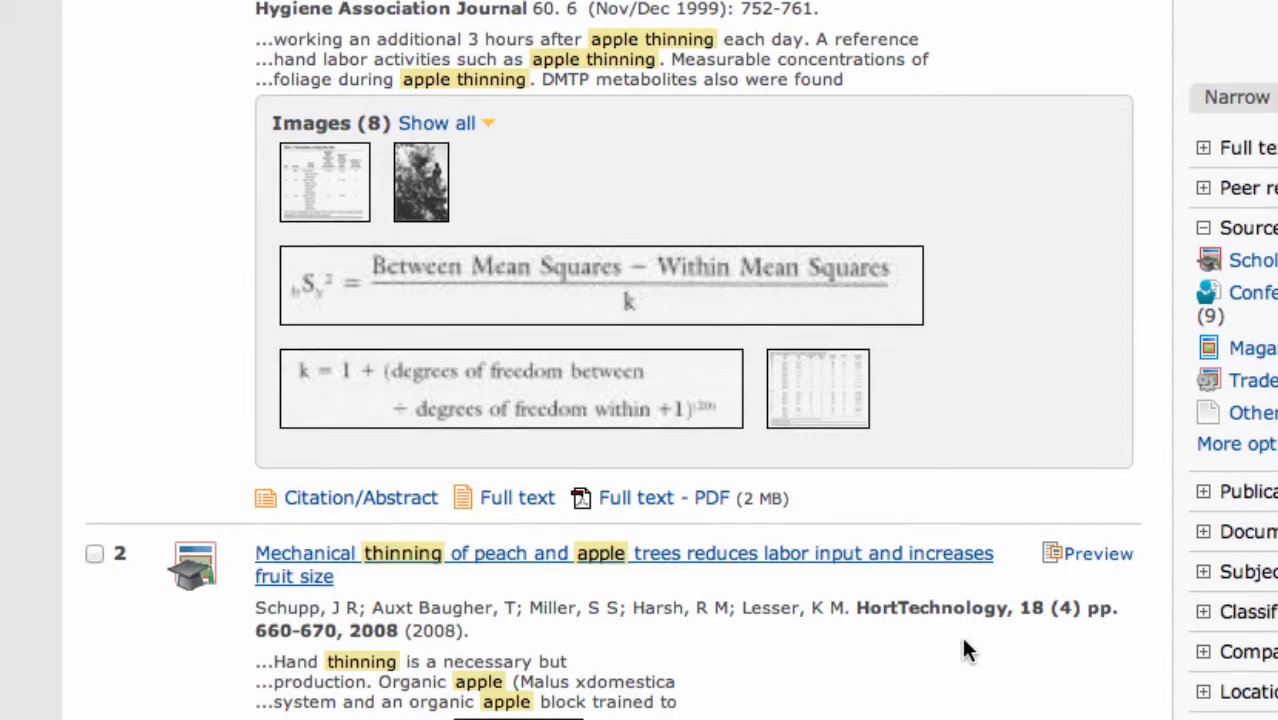
scroll(965, 650, down, 10)
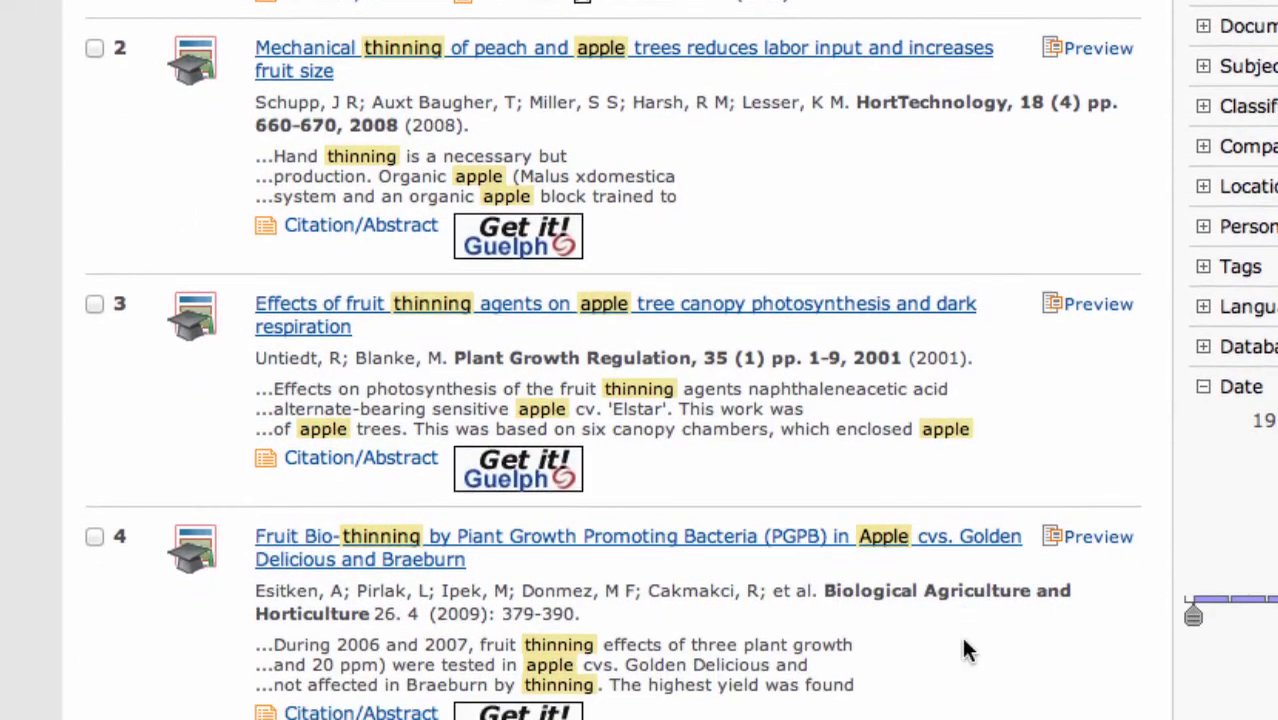
scroll(964, 642, down, 8)
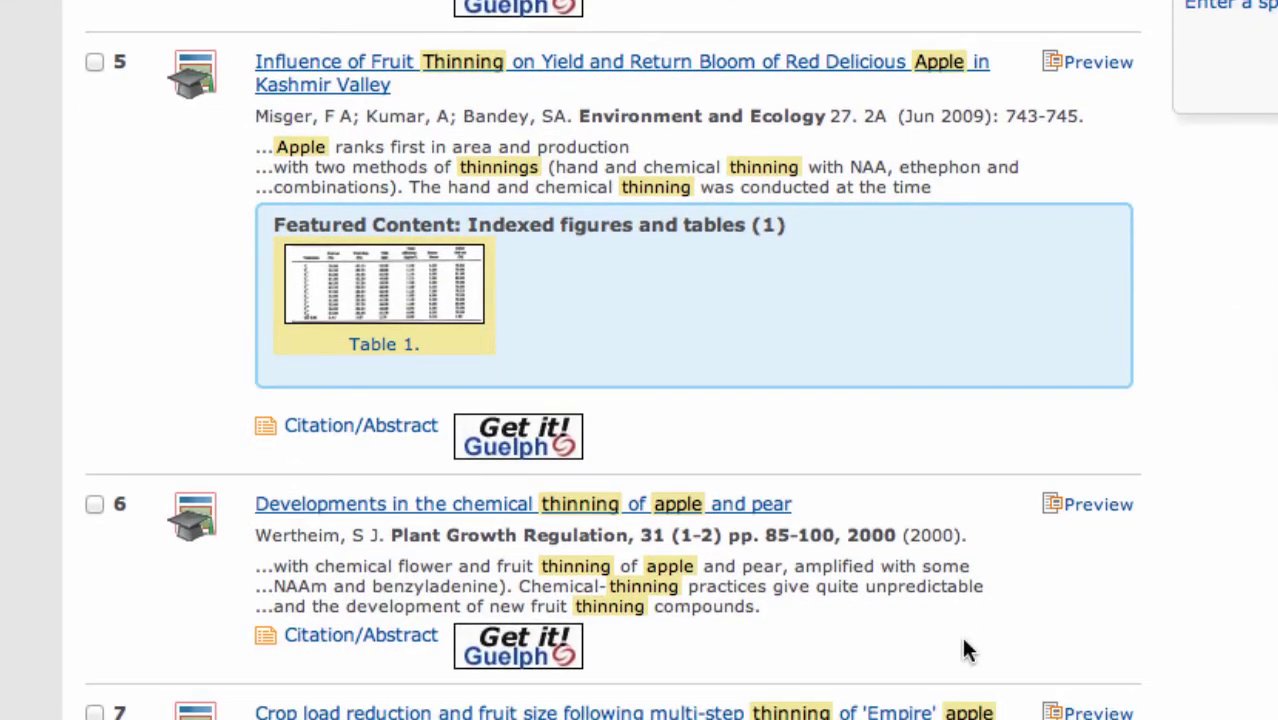
scroll(965, 650, down, 1)
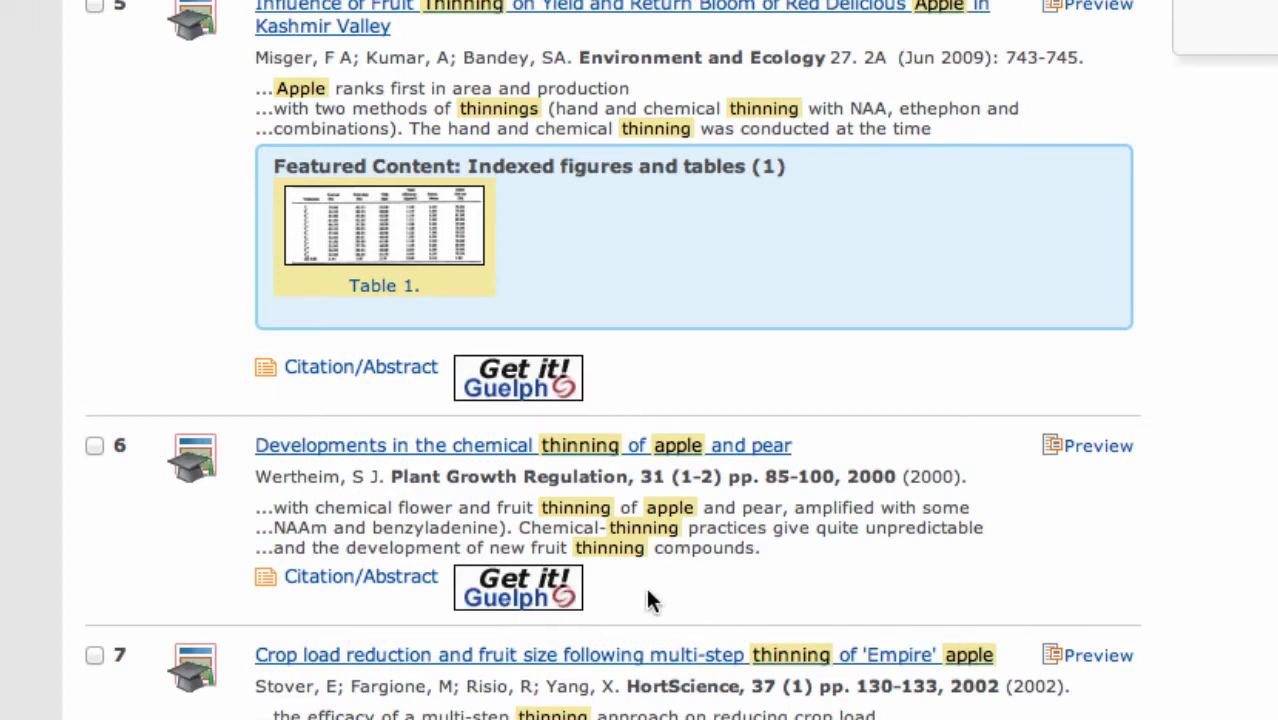
click(530, 605)
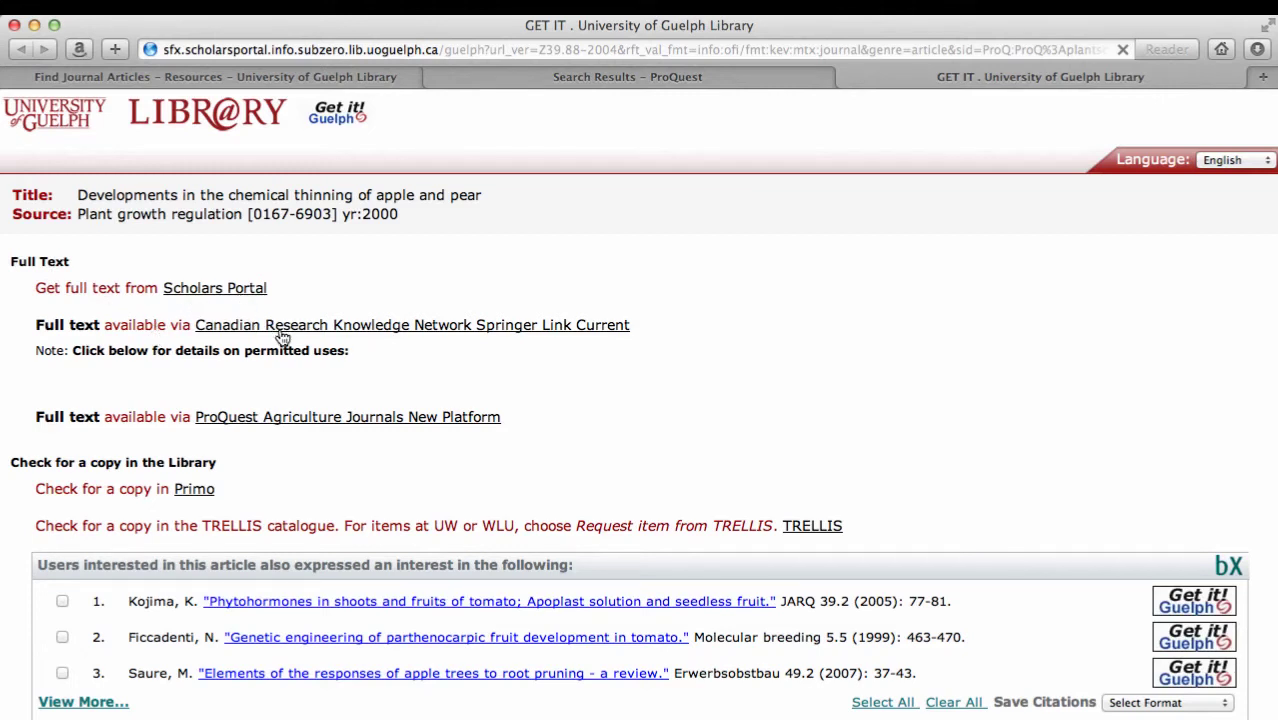
click(210, 288)
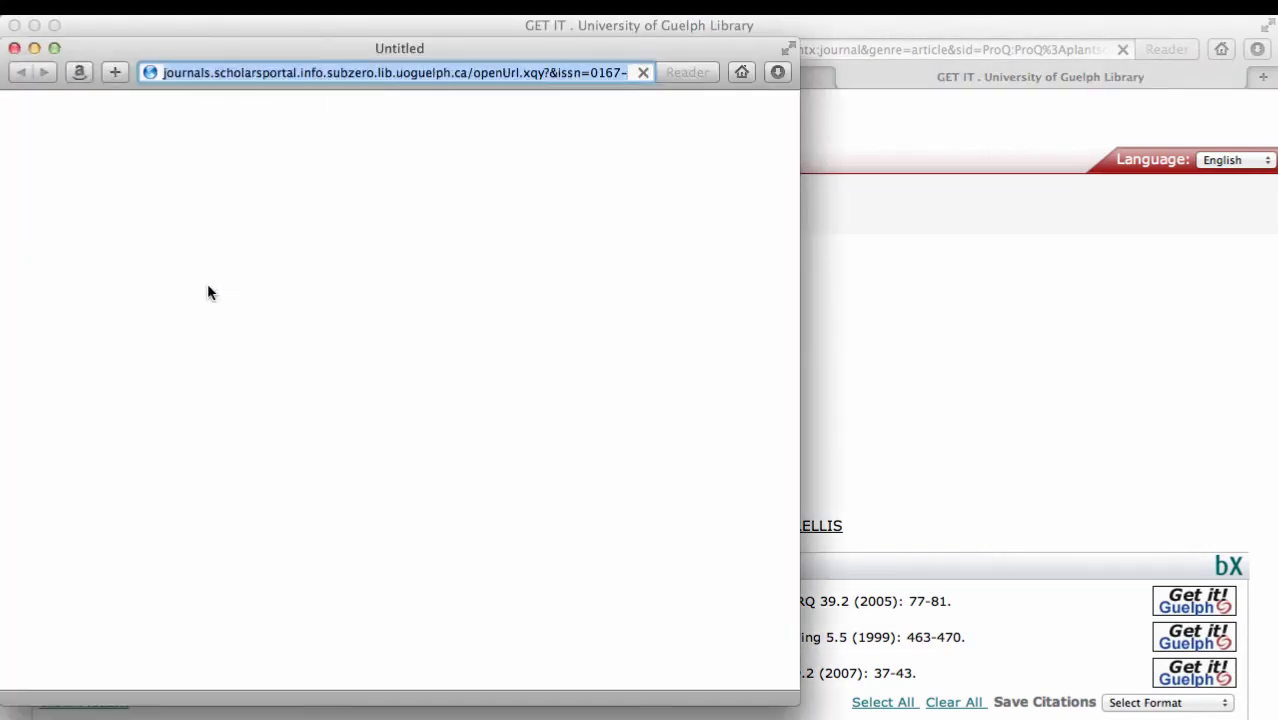